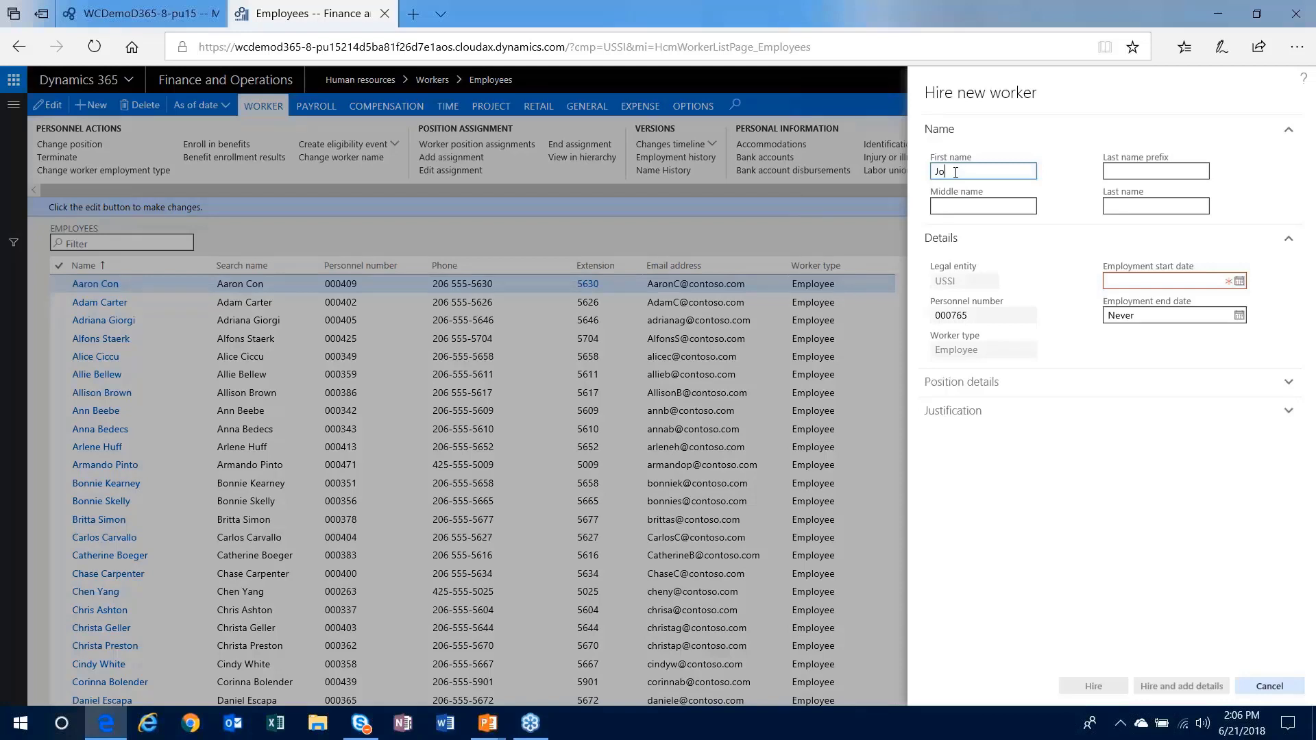
# - Enter the new worker's first and last name with start date 1/1/2018, then hire them
pyautogui.press('Tab')
pyautogui.press('Tab')
pyautogui.press('Tab')
pyautogui.press('Tab')
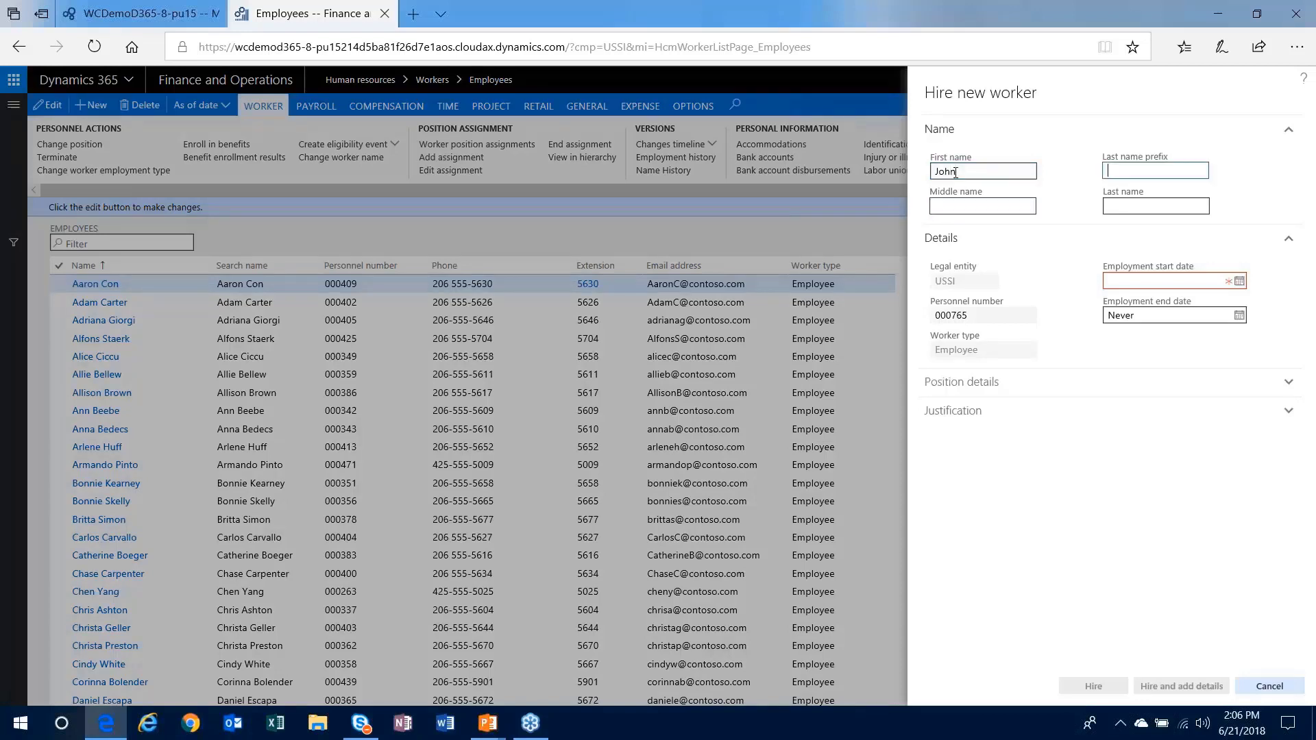
pyautogui.hotkey('shift', 'Tab')
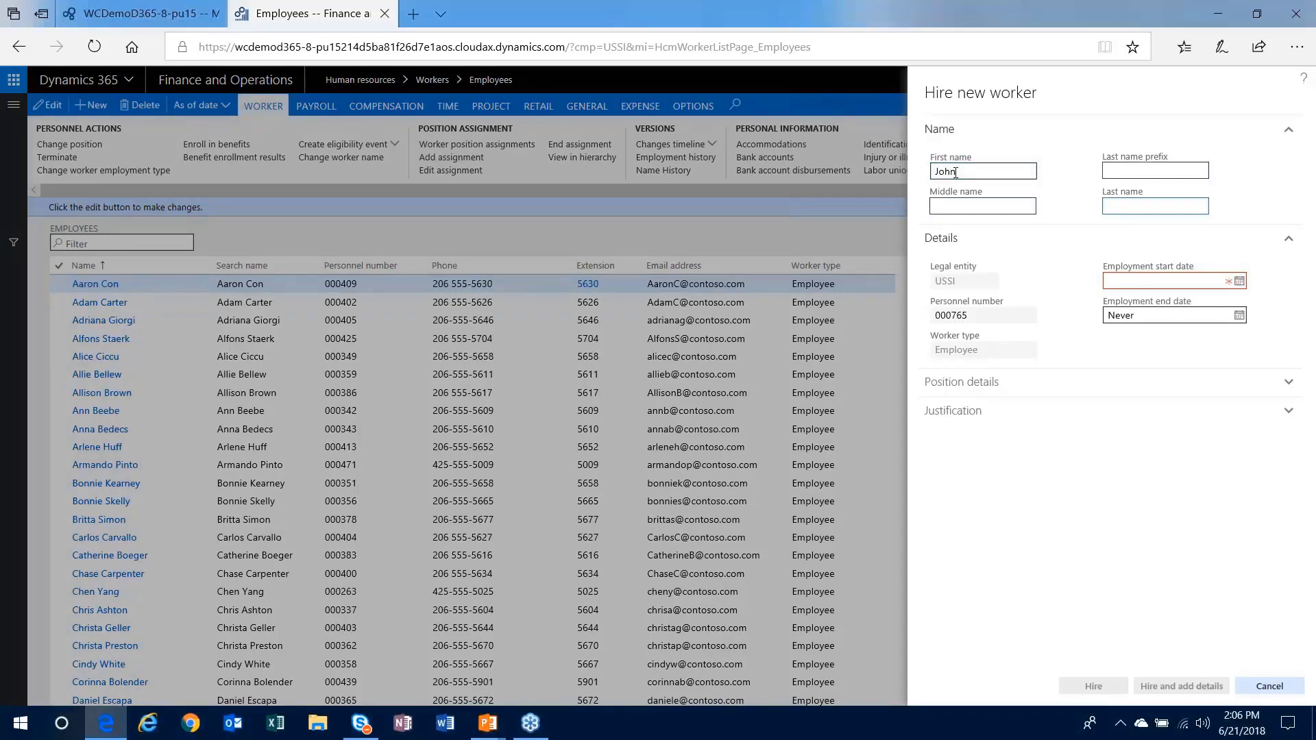
pyautogui.write('Smi')
pyautogui.write('t')
pyautogui.write('1/1/')
pyautogui.write('18')
pyautogui.press('Tab')
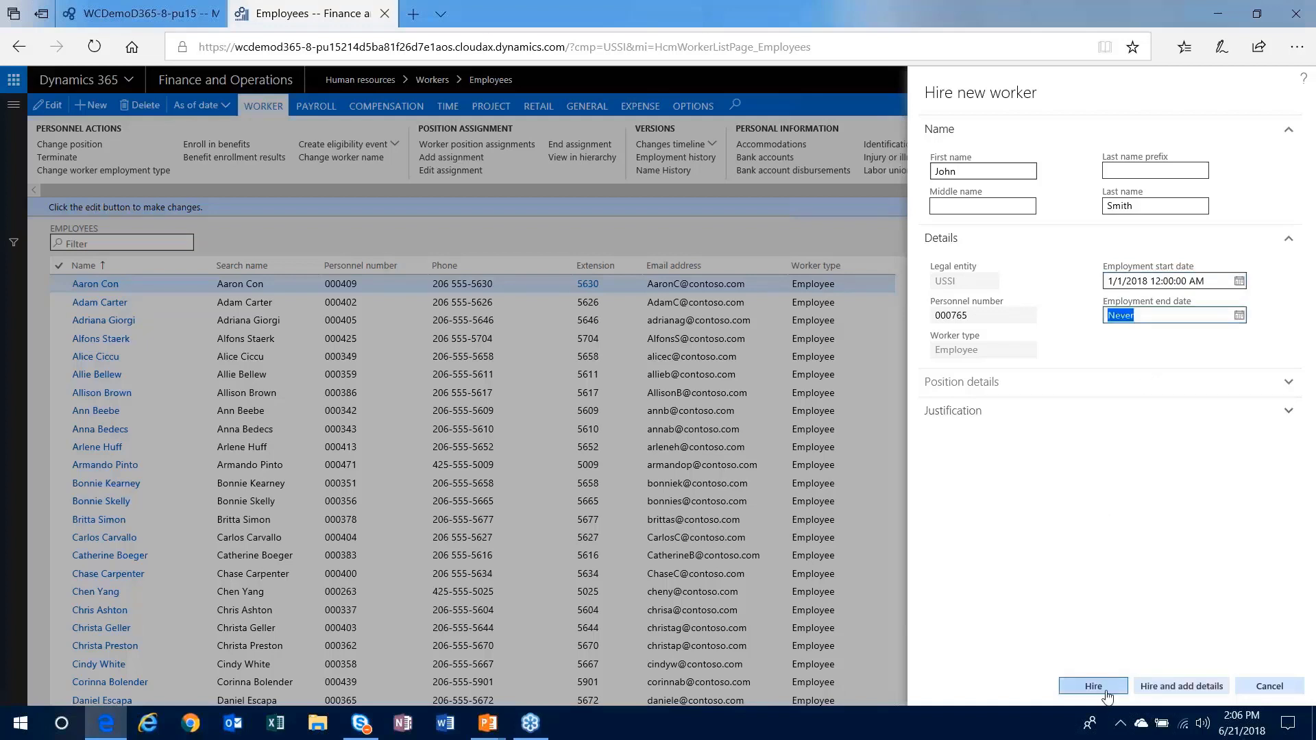
pyautogui.click(1155, 694)
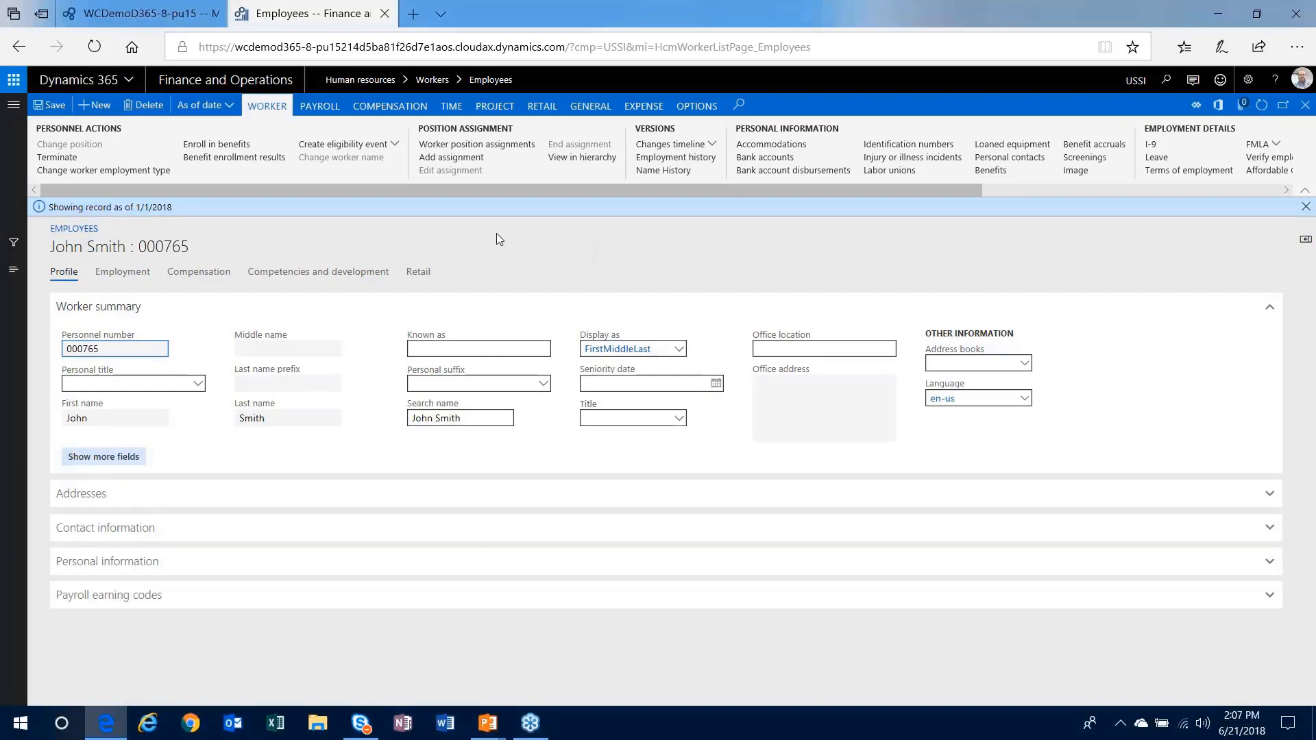
# - Open the worker's Competencies and development section and its Skills page
pyautogui.click(495, 107)
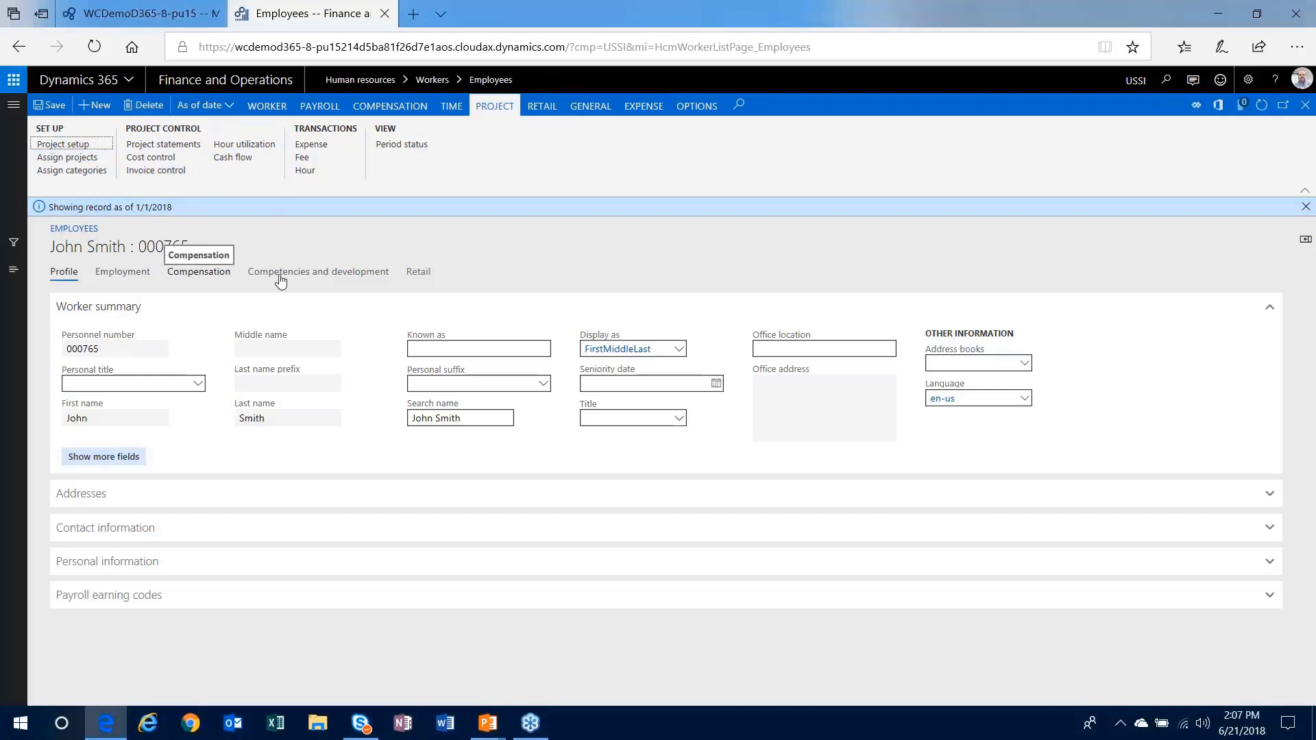
pyautogui.click(341, 272)
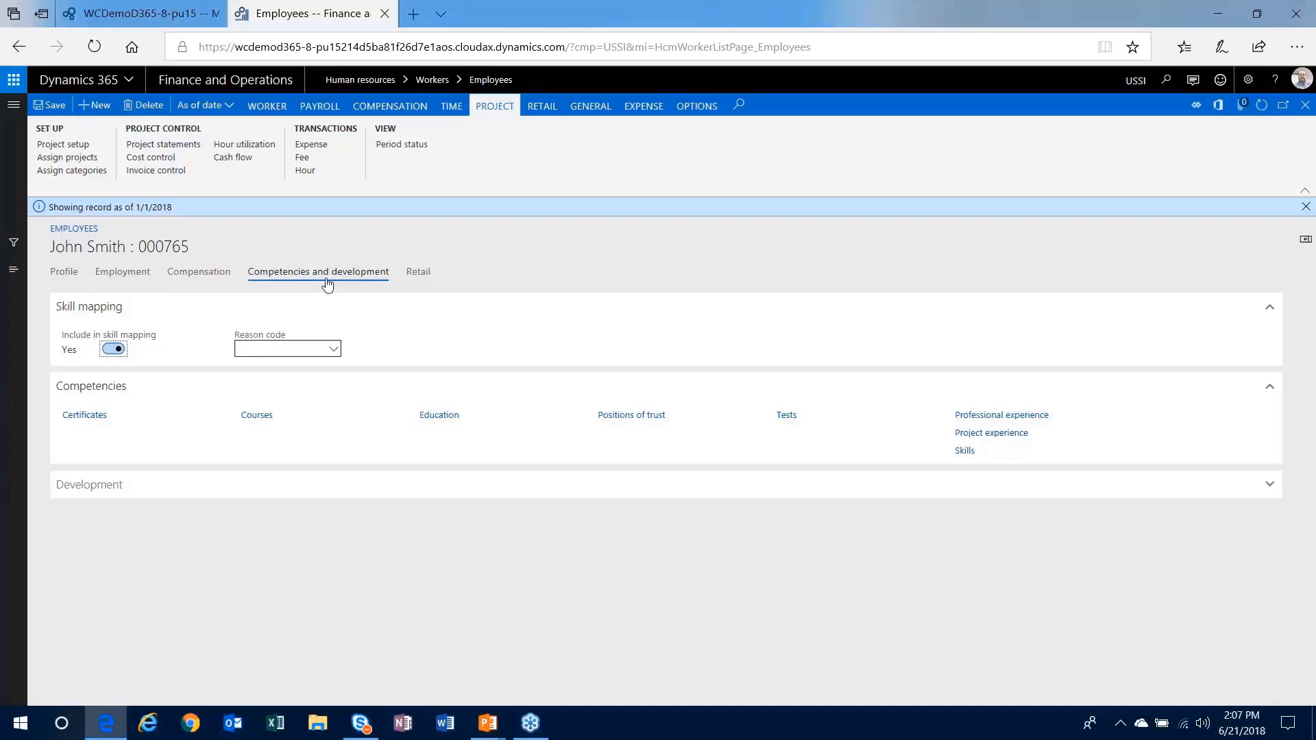
pyautogui.click(982, 453)
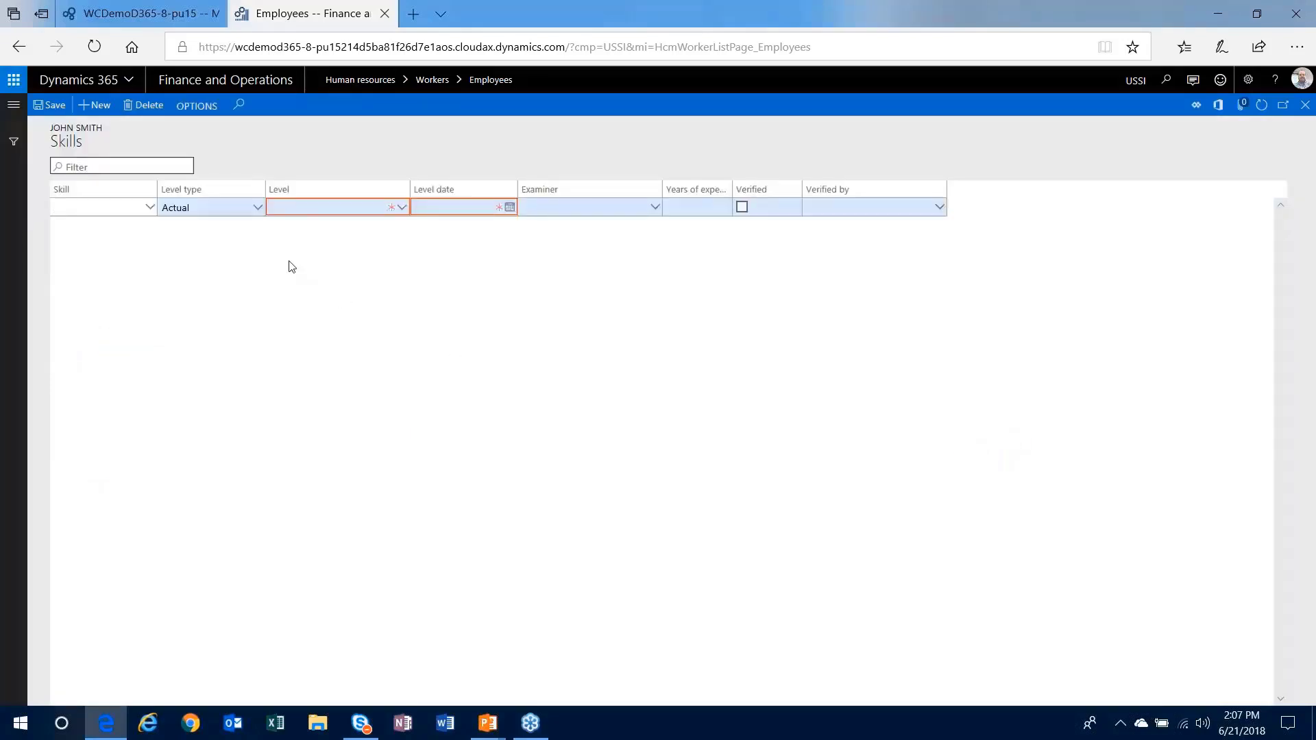
# - Add and save skill Accounting at level 3 Intermediate, then close the Skills form
pyautogui.click(152, 208)
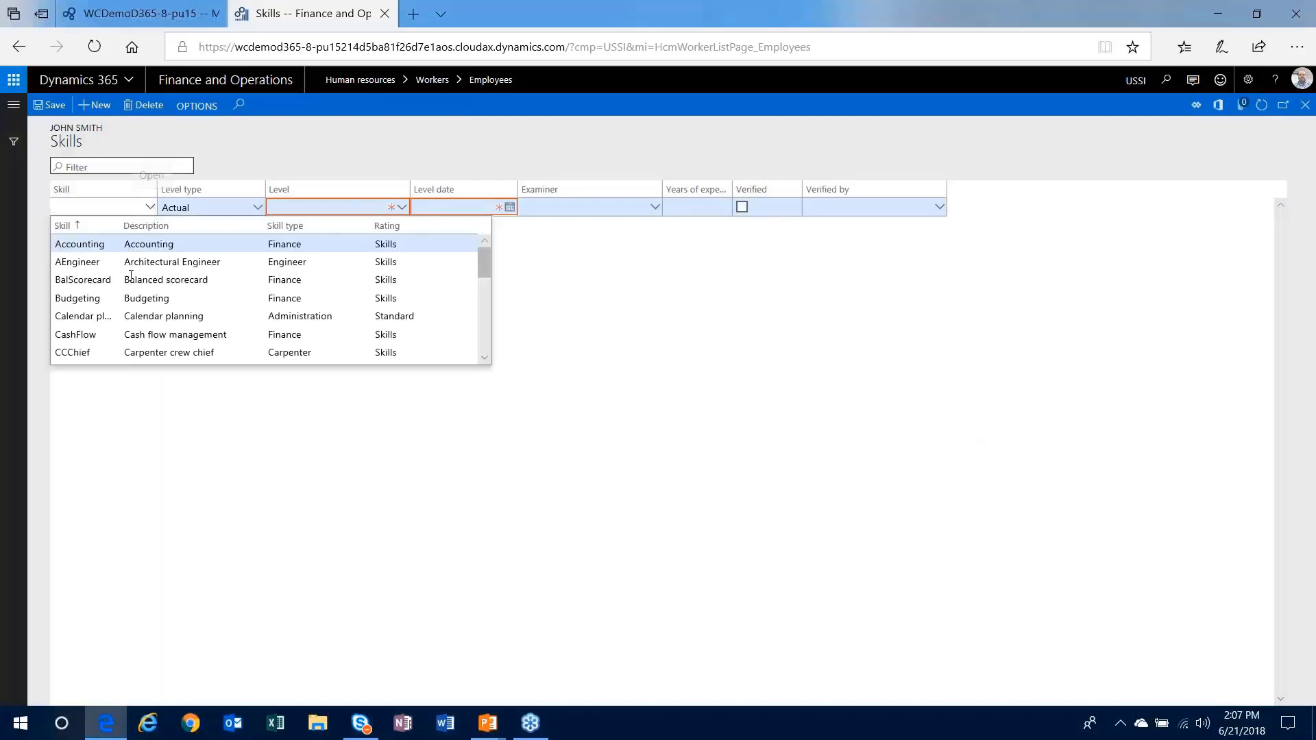
pyautogui.click(206, 248)
pyautogui.press('Tab')
pyautogui.click(401, 213)
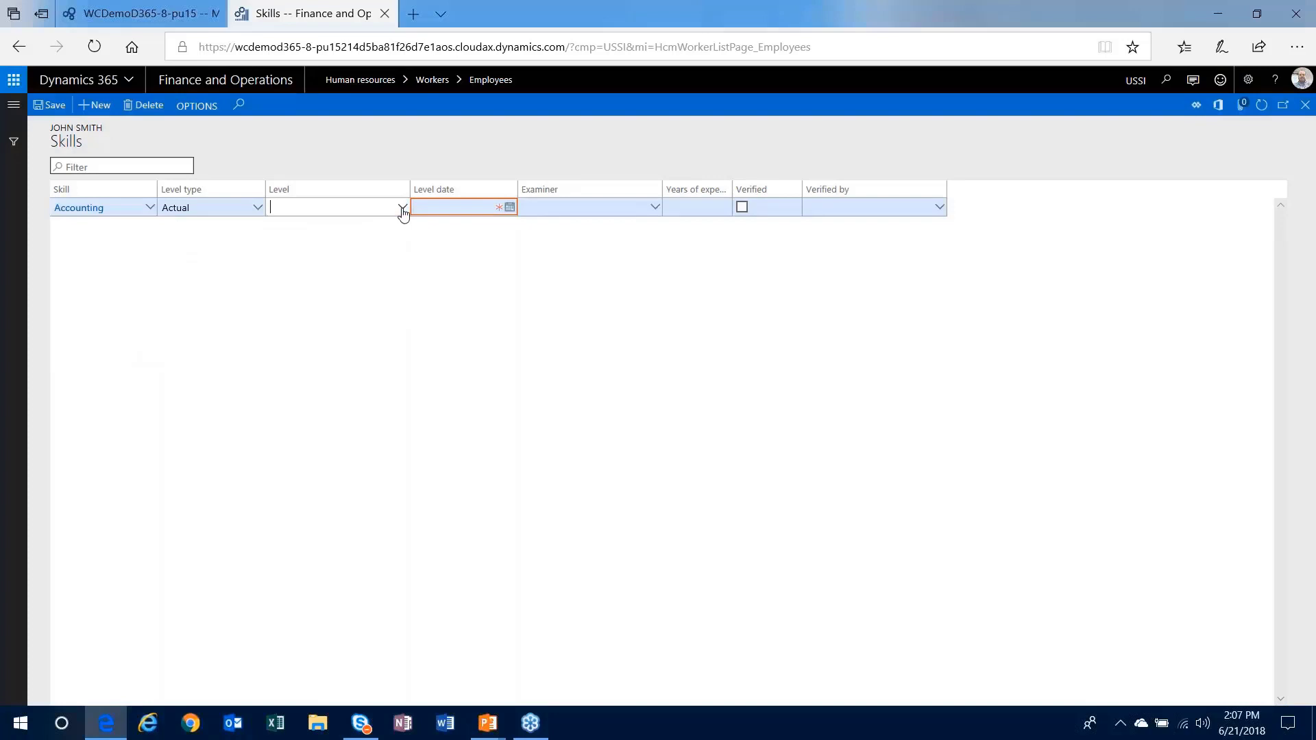
pyautogui.click(402, 209)
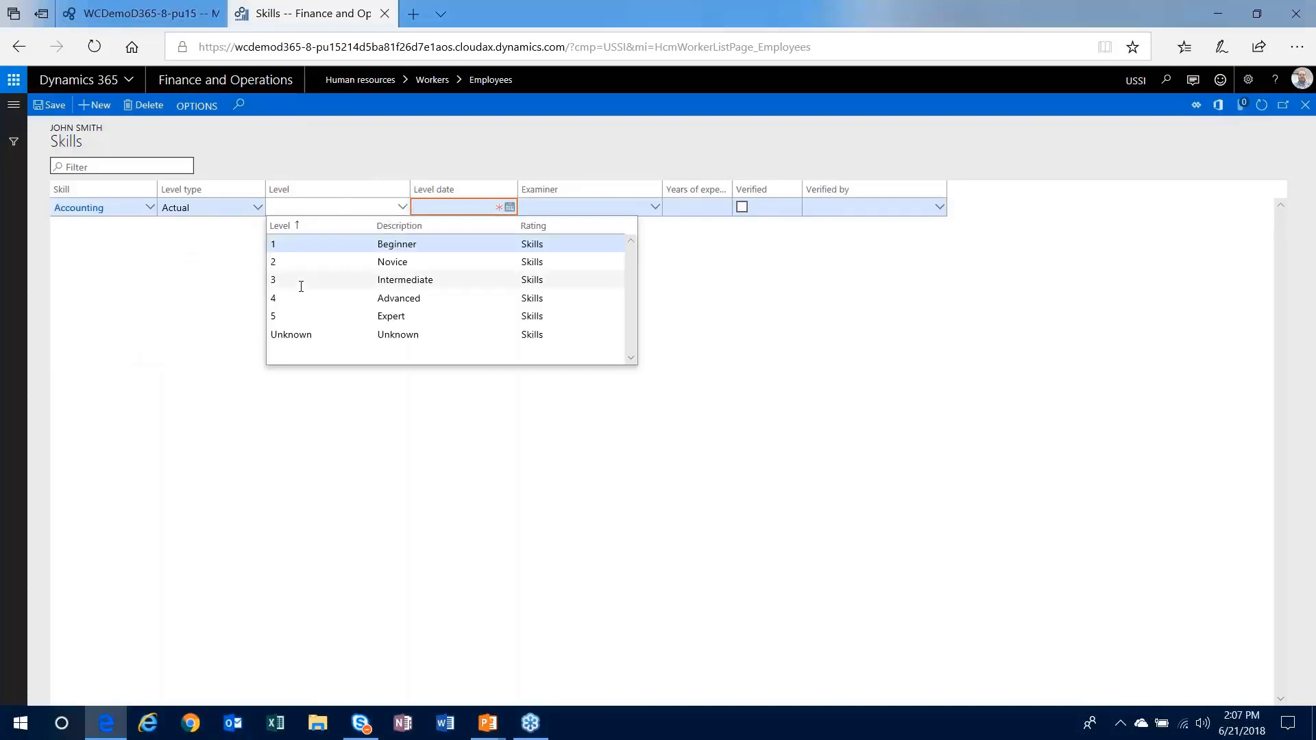
pyautogui.click(300, 281)
pyautogui.click(471, 208)
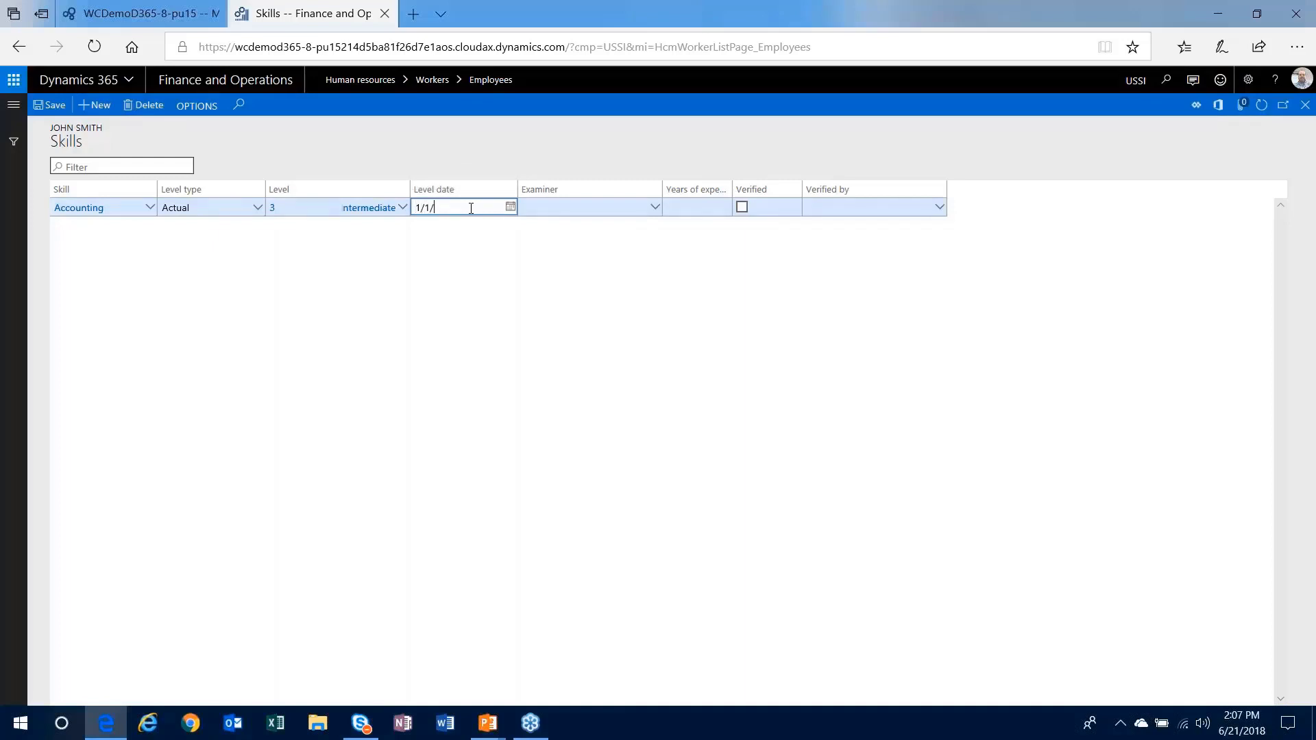
pyautogui.click(48, 106)
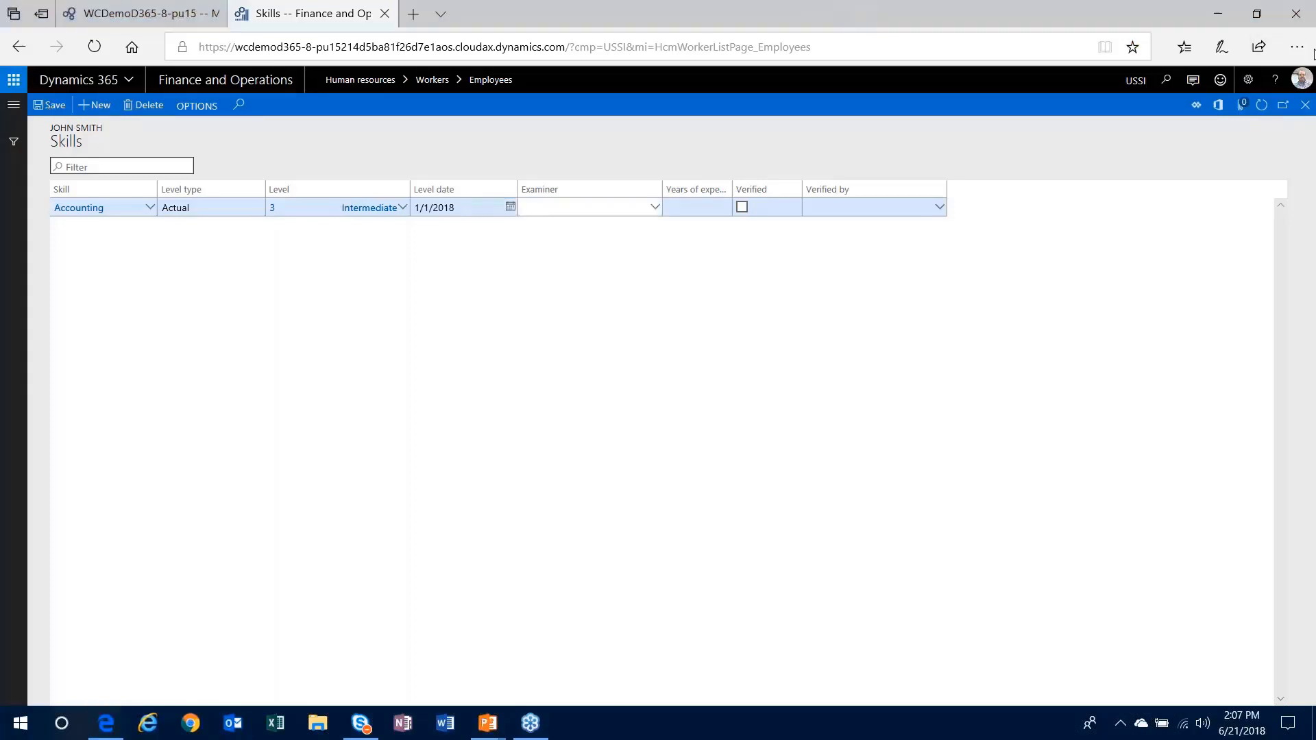
pyautogui.click(1305, 105)
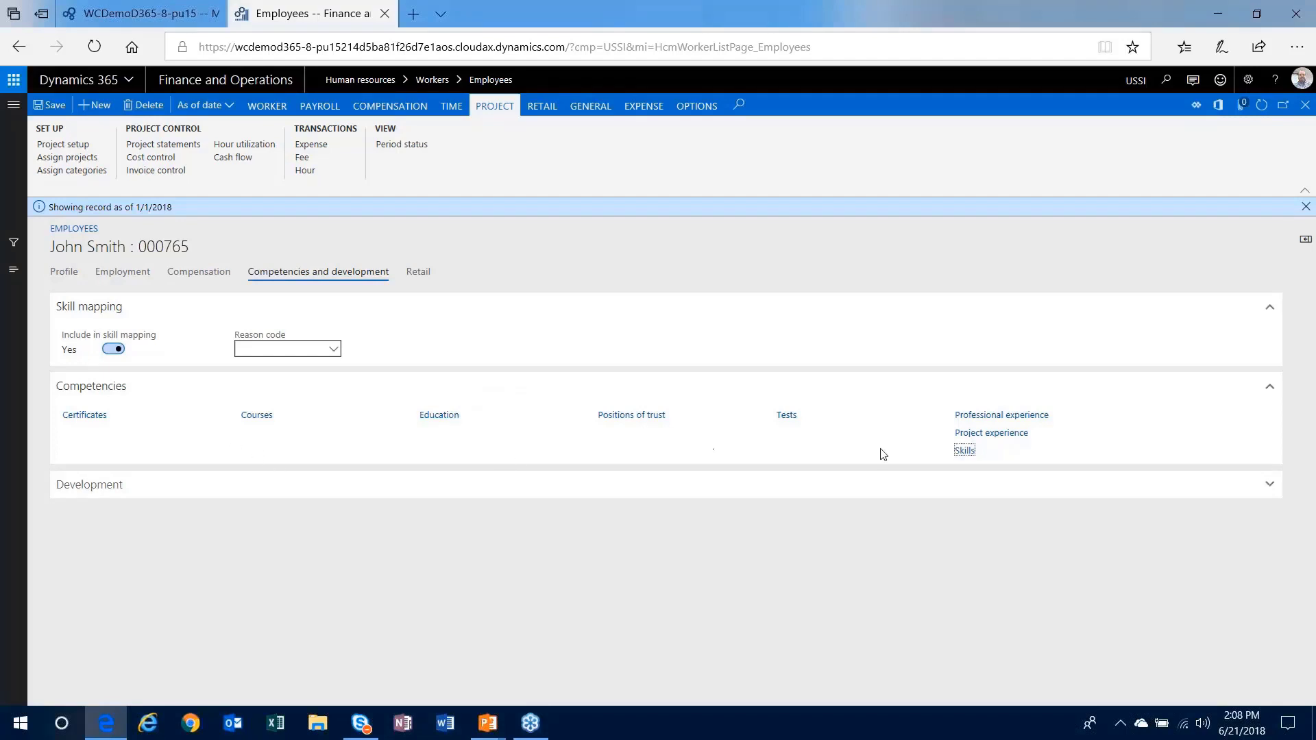
# - Close the worker record and go to Project management and accounting > Resources list
pyautogui.click(1306, 106)
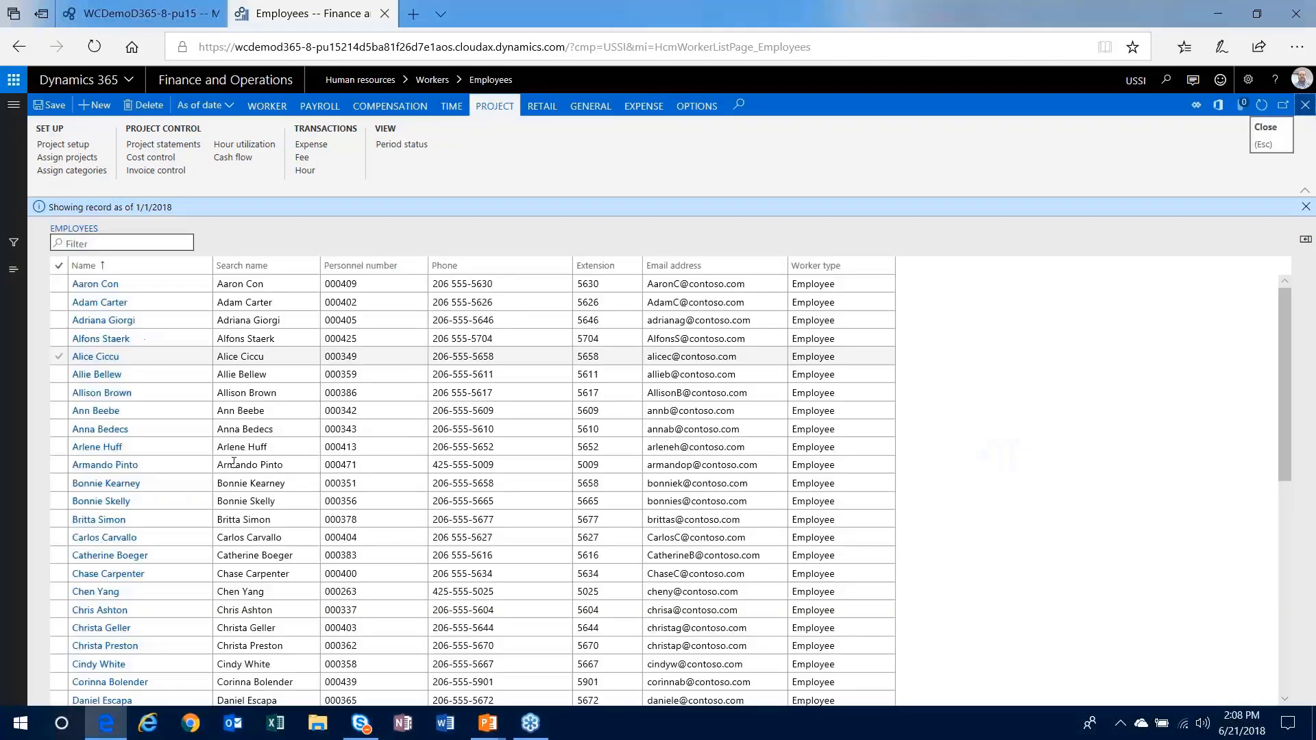
pyautogui.click(14, 106)
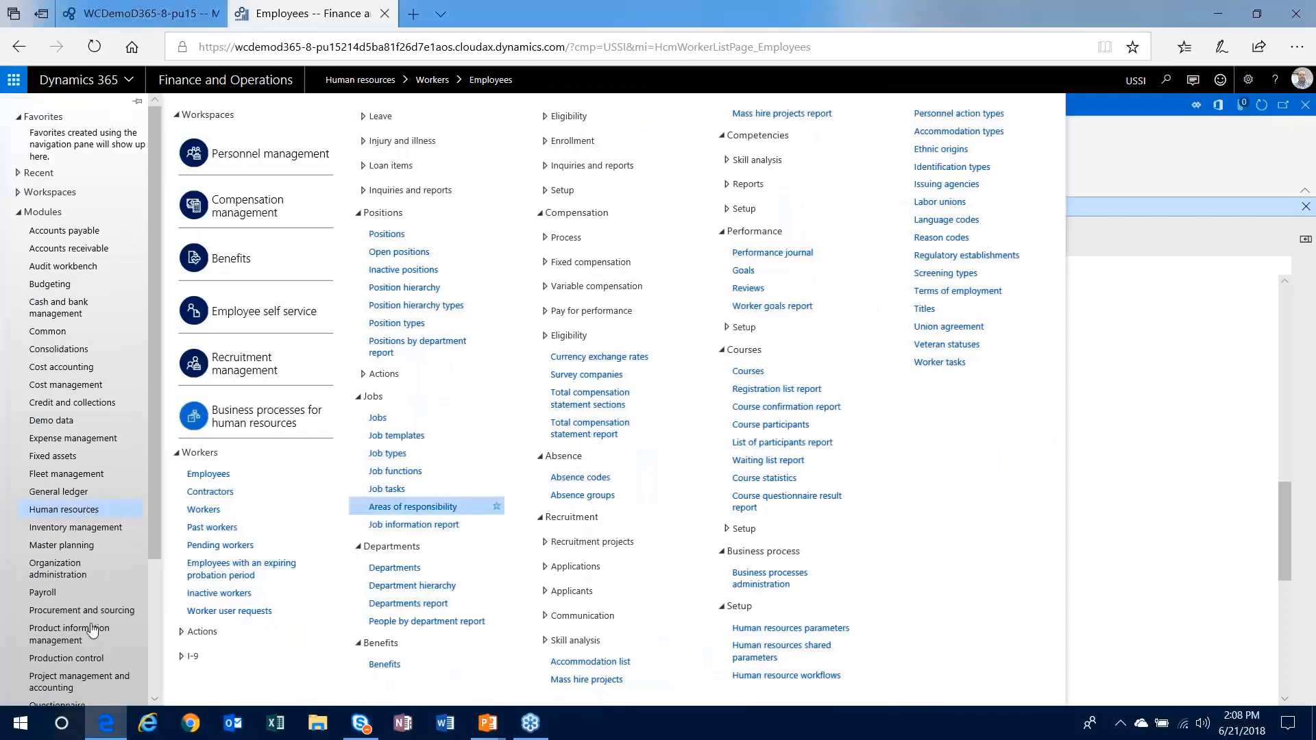
pyautogui.click(86, 684)
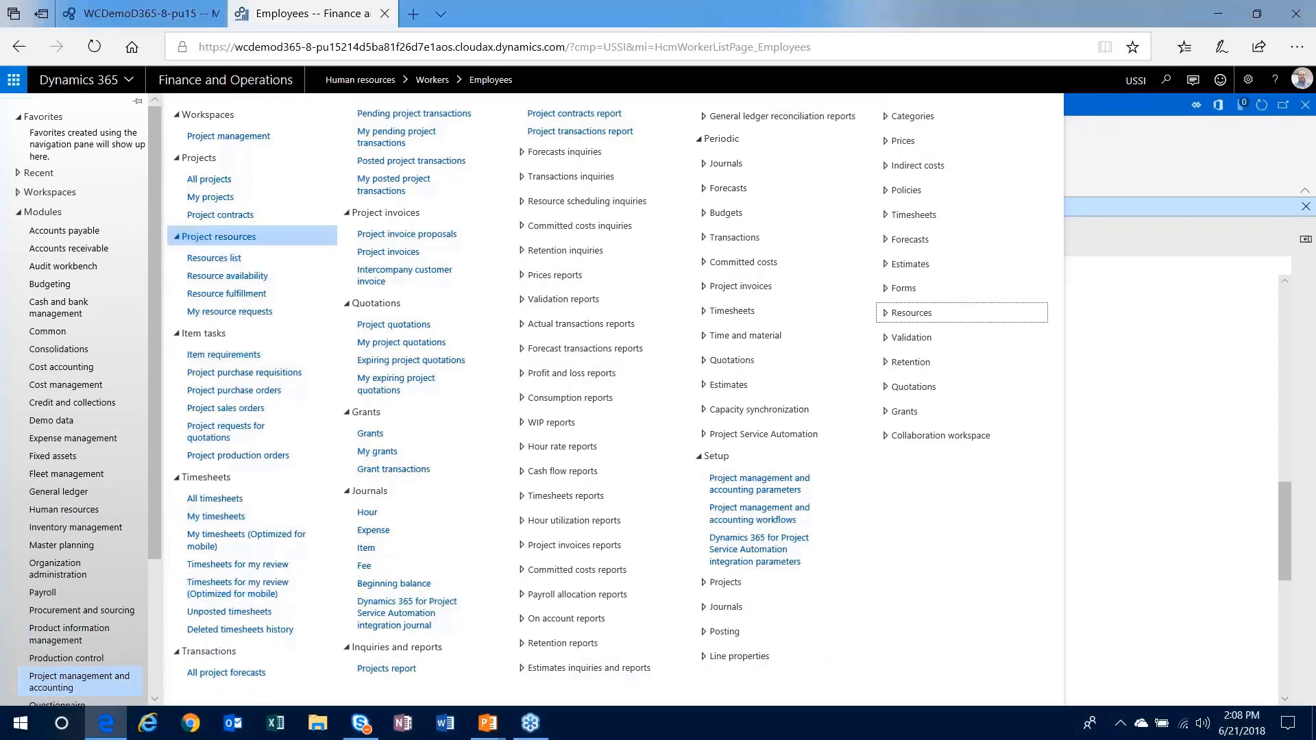
pyautogui.click(226, 257)
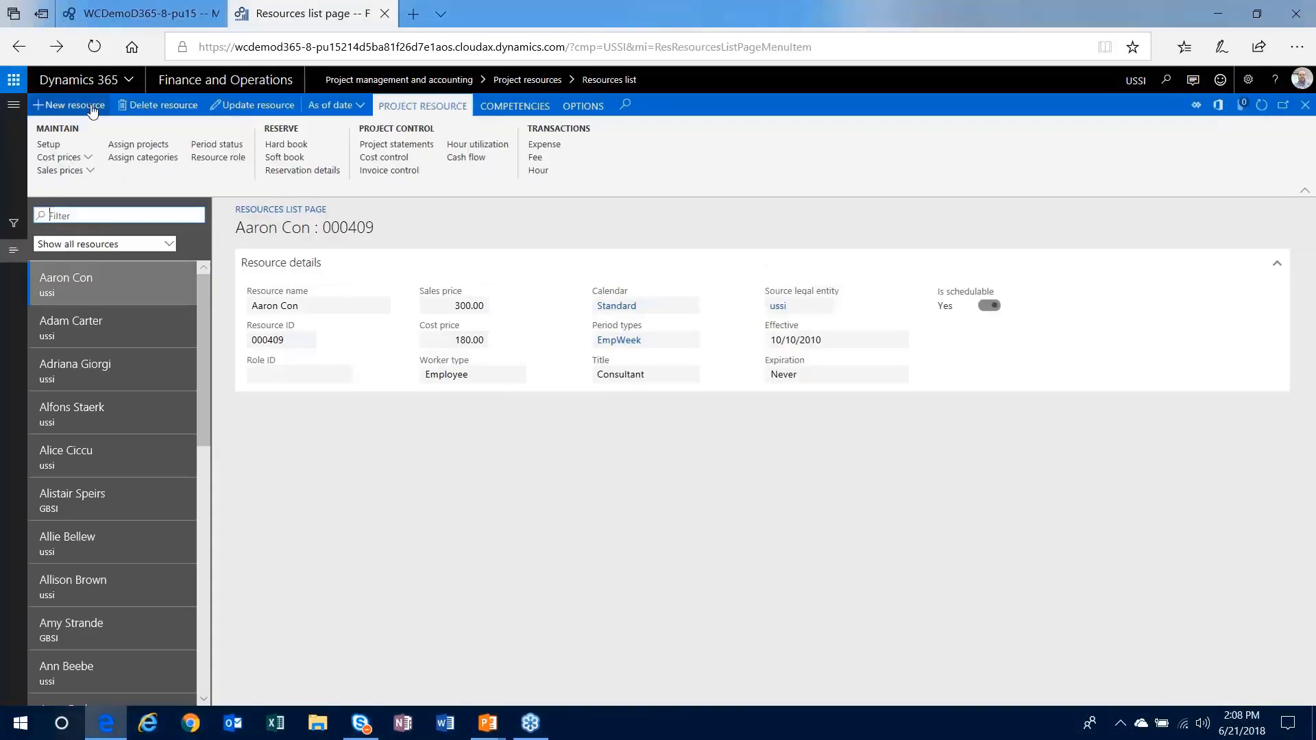
# - Create a new resource for the hired worker with Standard calendar and EmpWeek period code
pyautogui.click(75, 105)
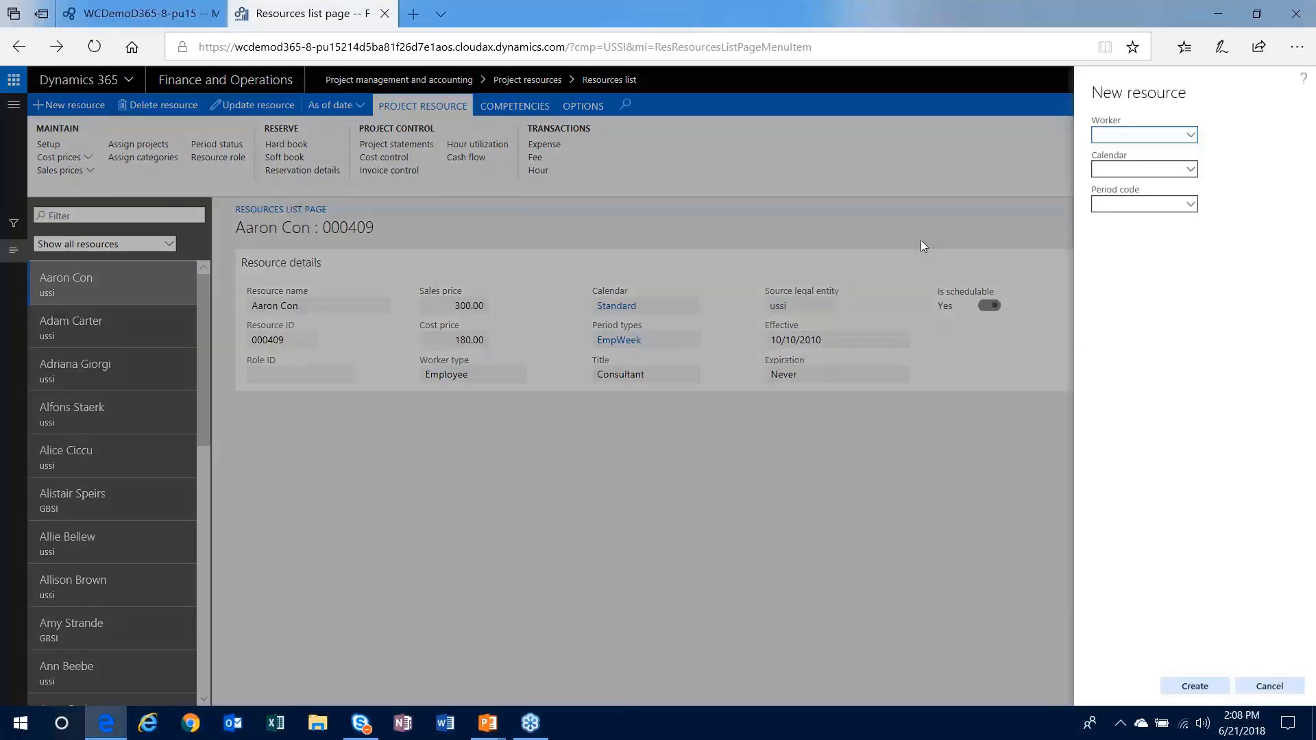
pyautogui.click(1190, 137)
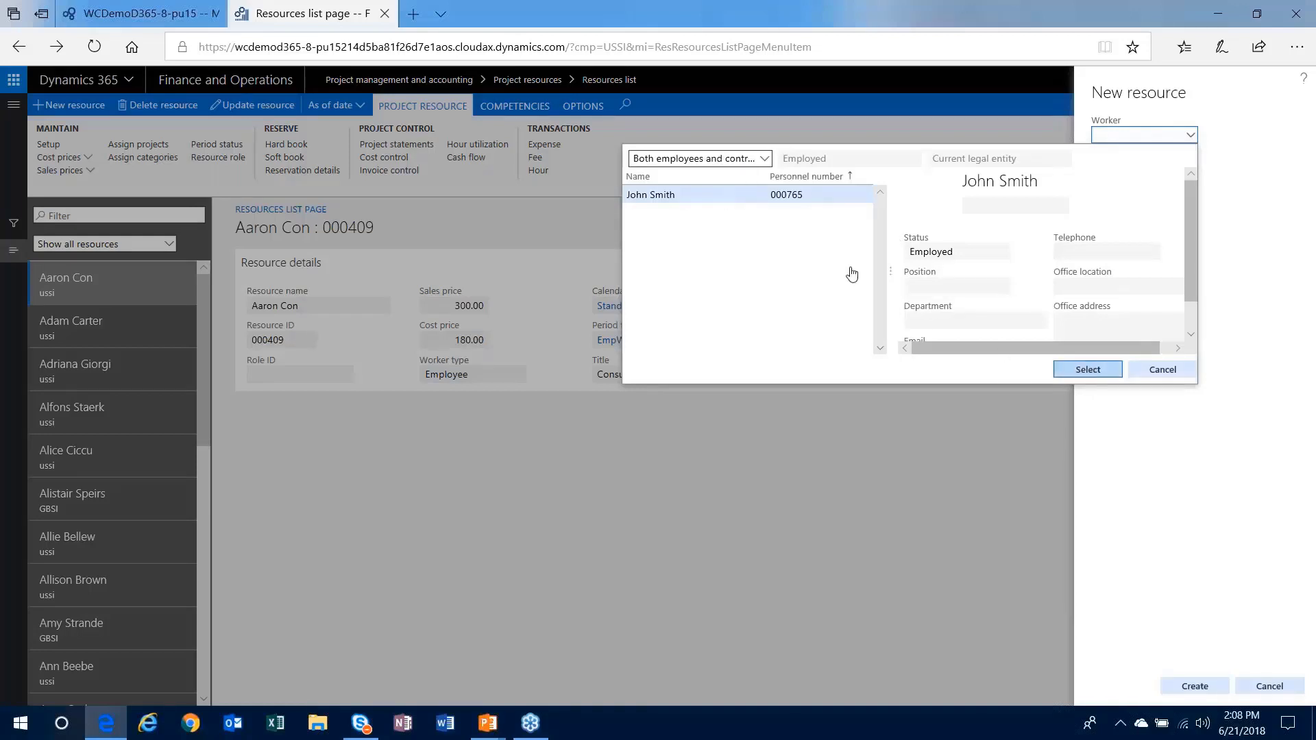
pyautogui.click(1088, 370)
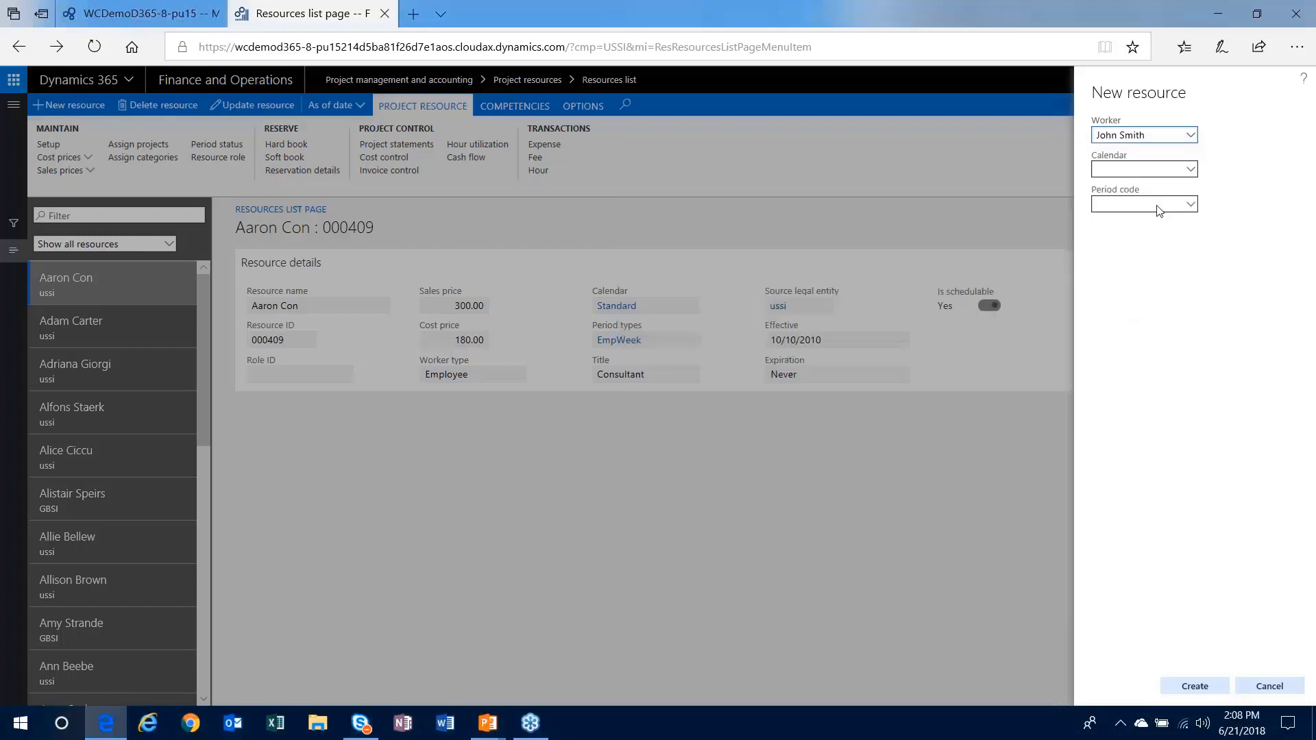
pyautogui.click(1191, 172)
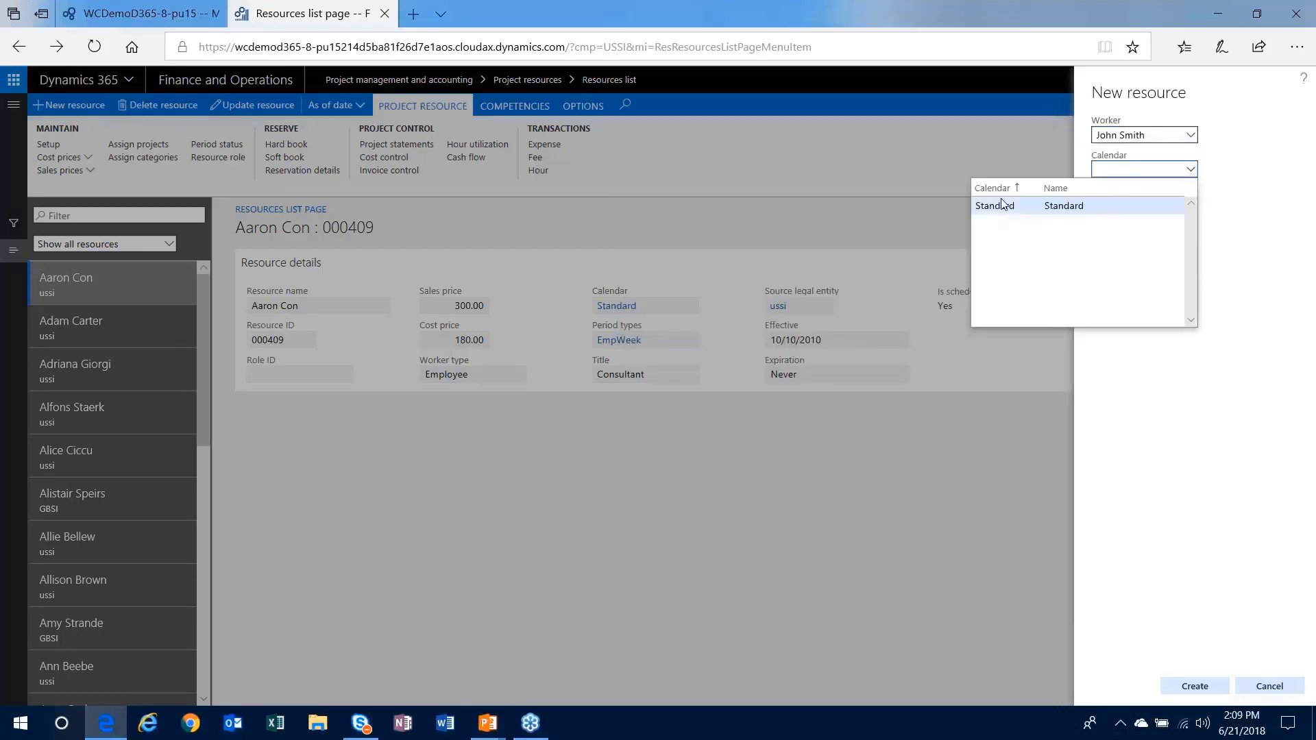
pyautogui.click(1003, 206)
pyautogui.click(1188, 205)
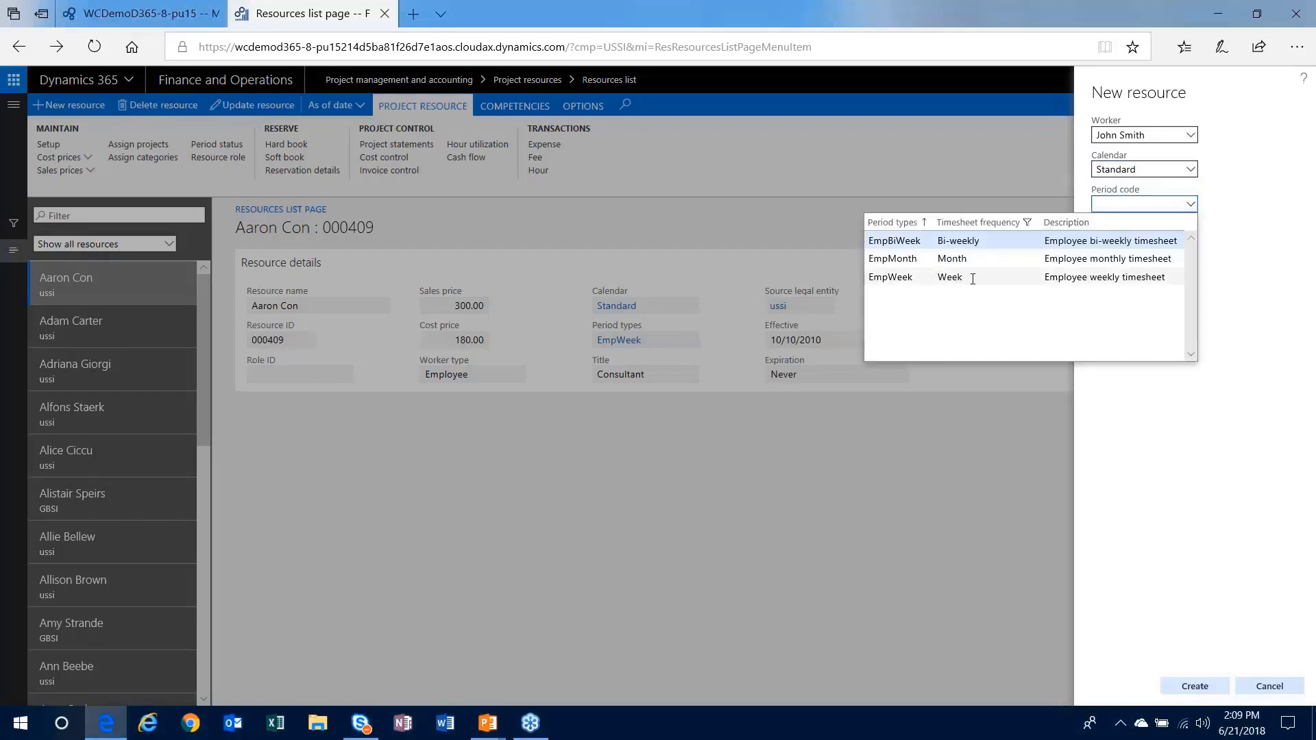
pyautogui.click(999, 277)
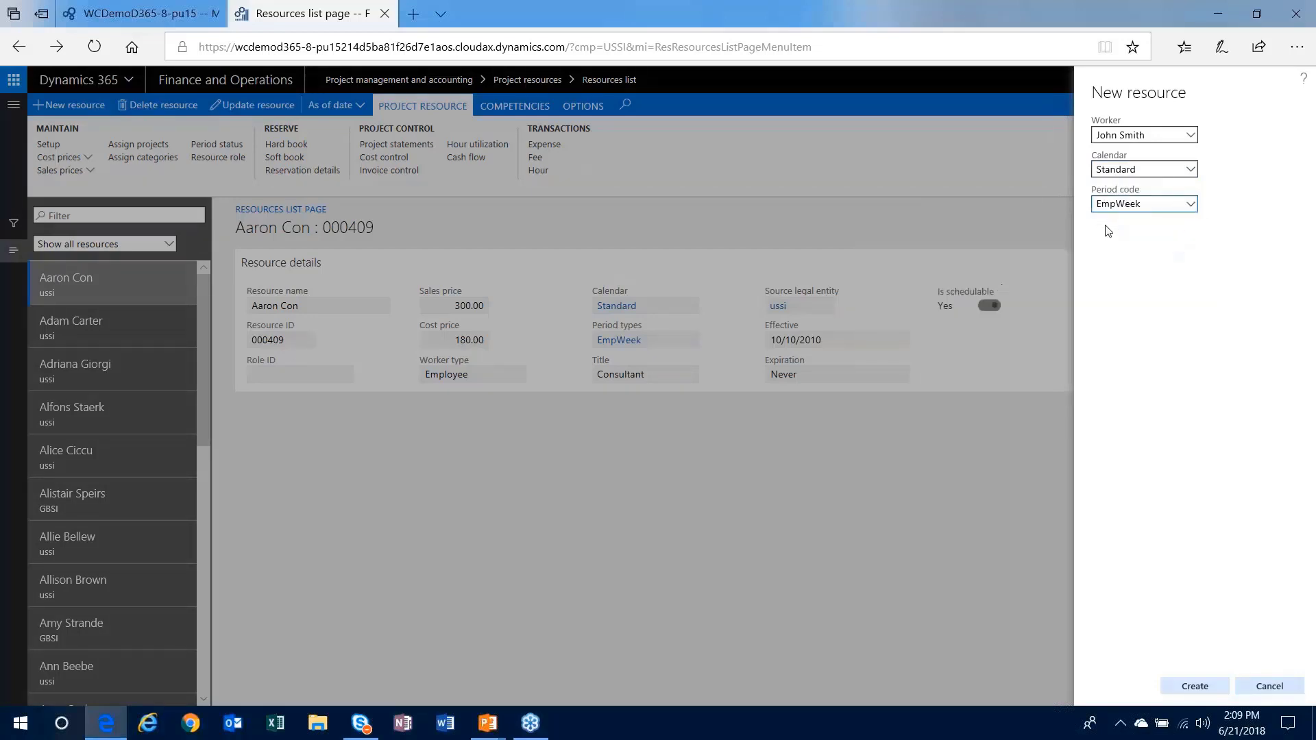
pyautogui.click(1199, 688)
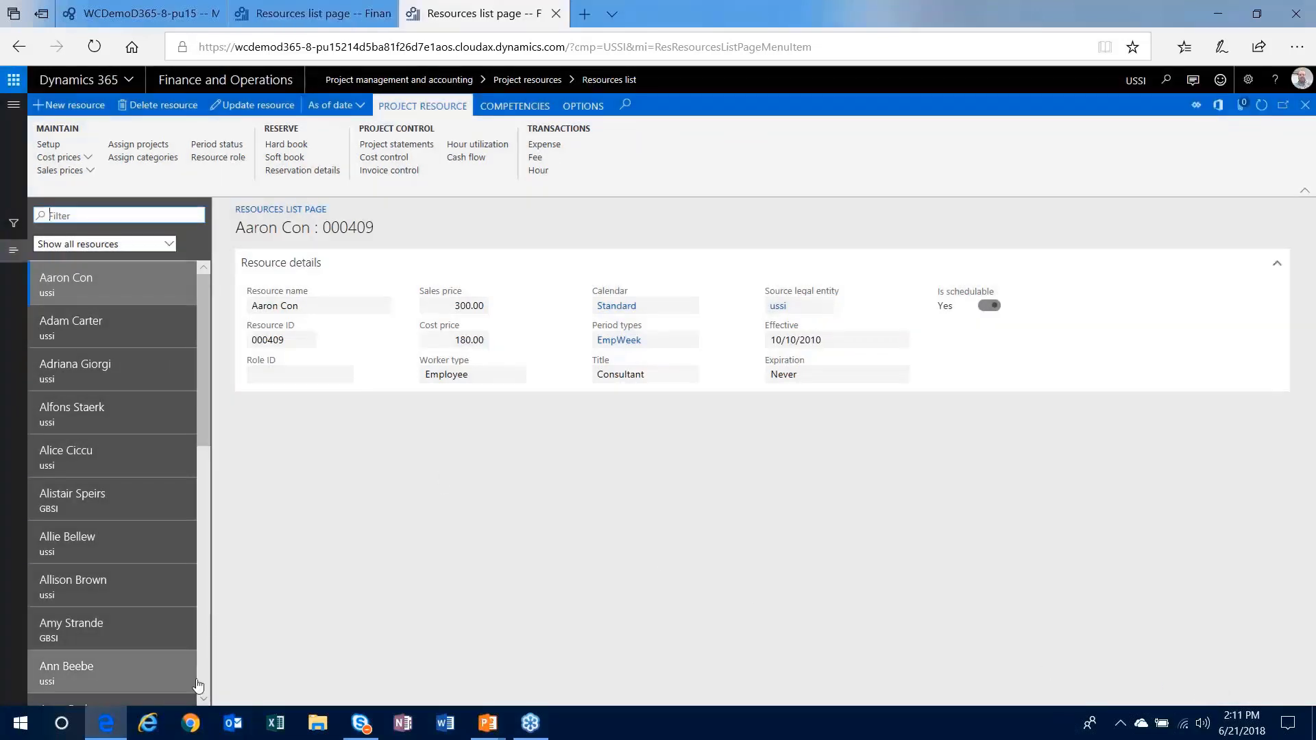
# - Find and open the new worker's record in the Resources list
pyautogui.scroll(-5, 205, 684)
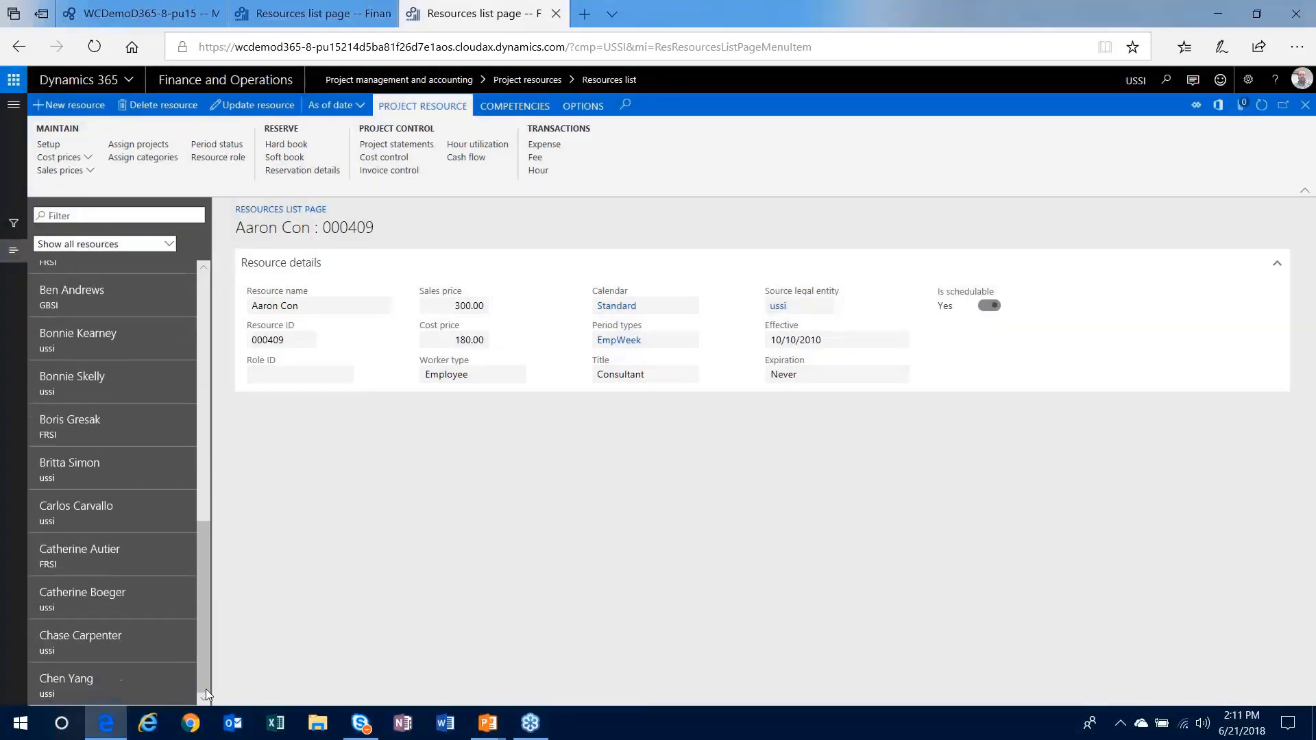
pyautogui.scroll(-15, 207, 693)
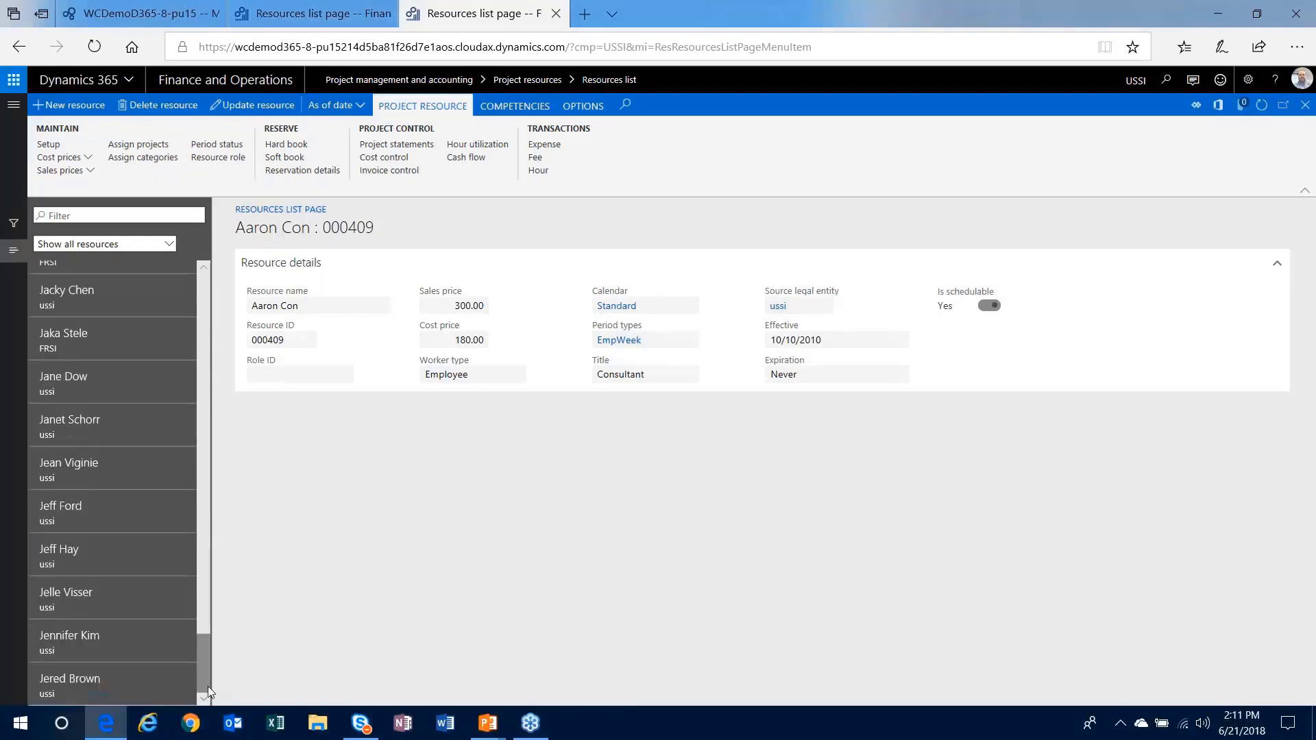
pyautogui.scroll(-3, 203, 651)
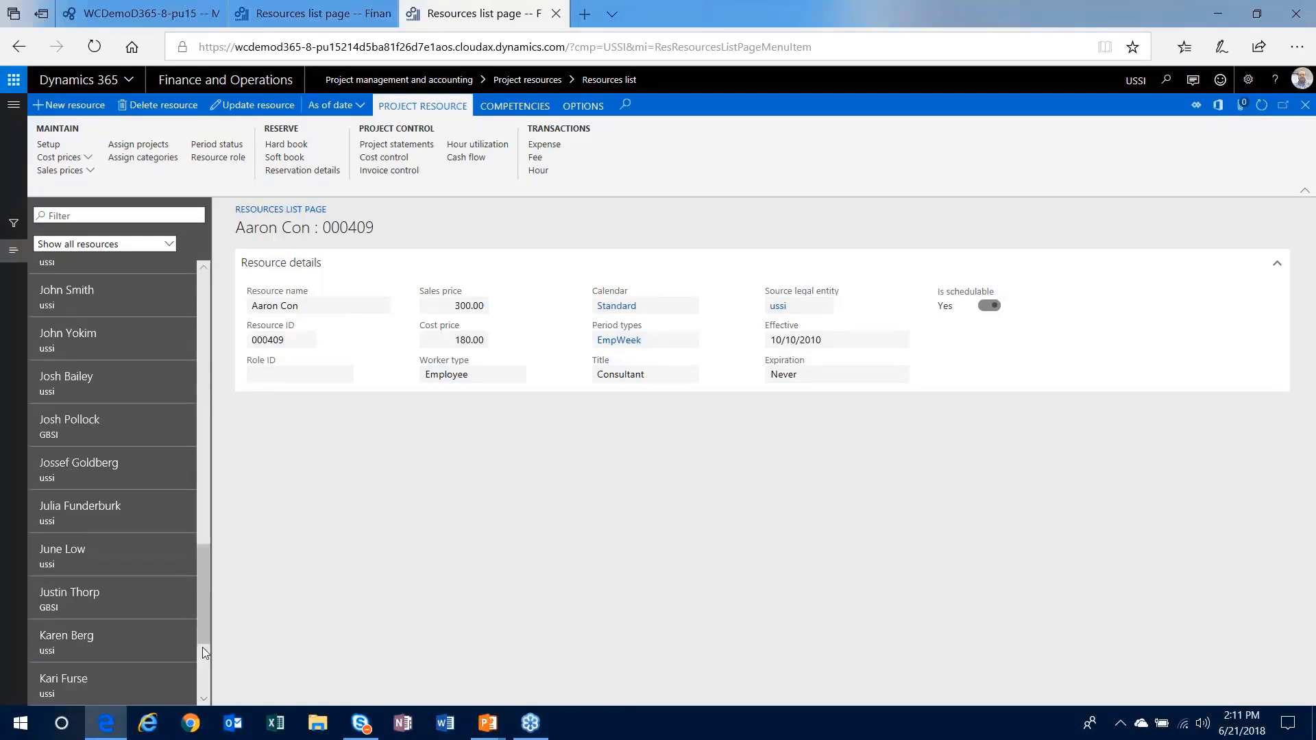
pyautogui.click(110, 296)
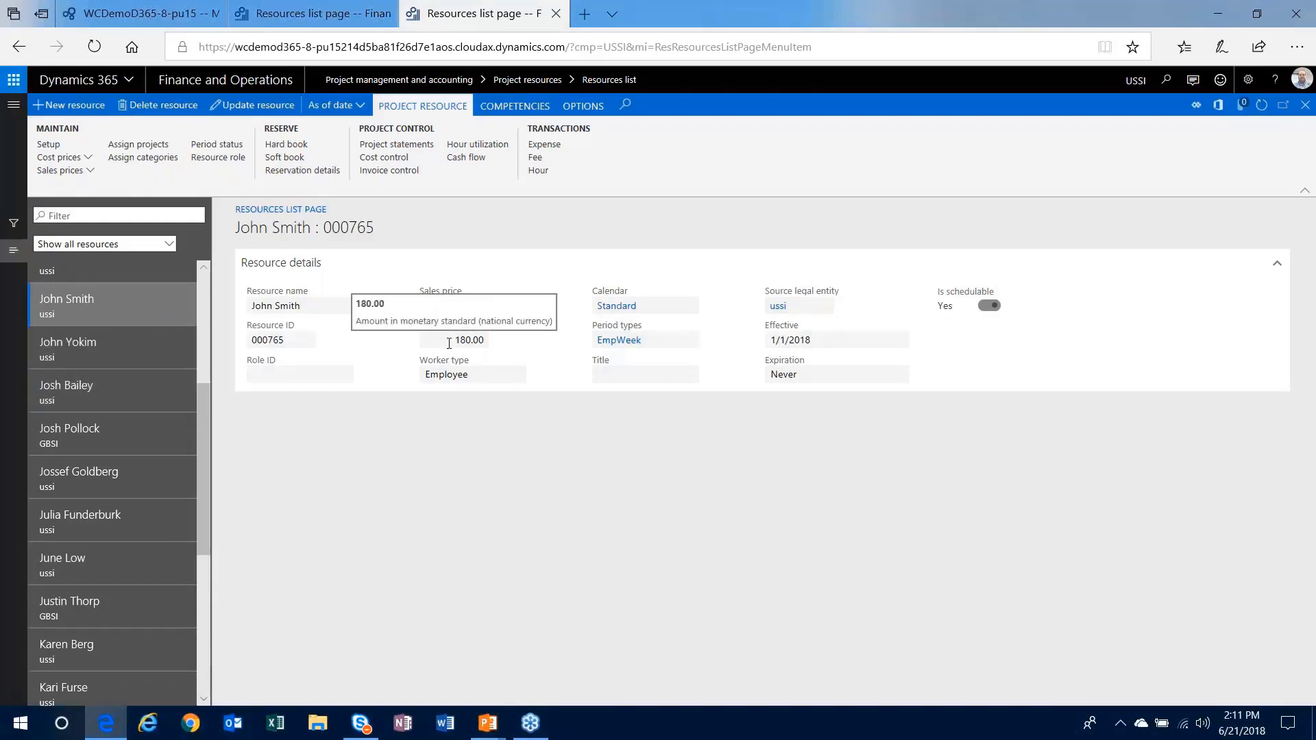
# - Verify its Skills page lists Accounting at level 3 Intermediate, then close it
pyautogui.click(518, 108)
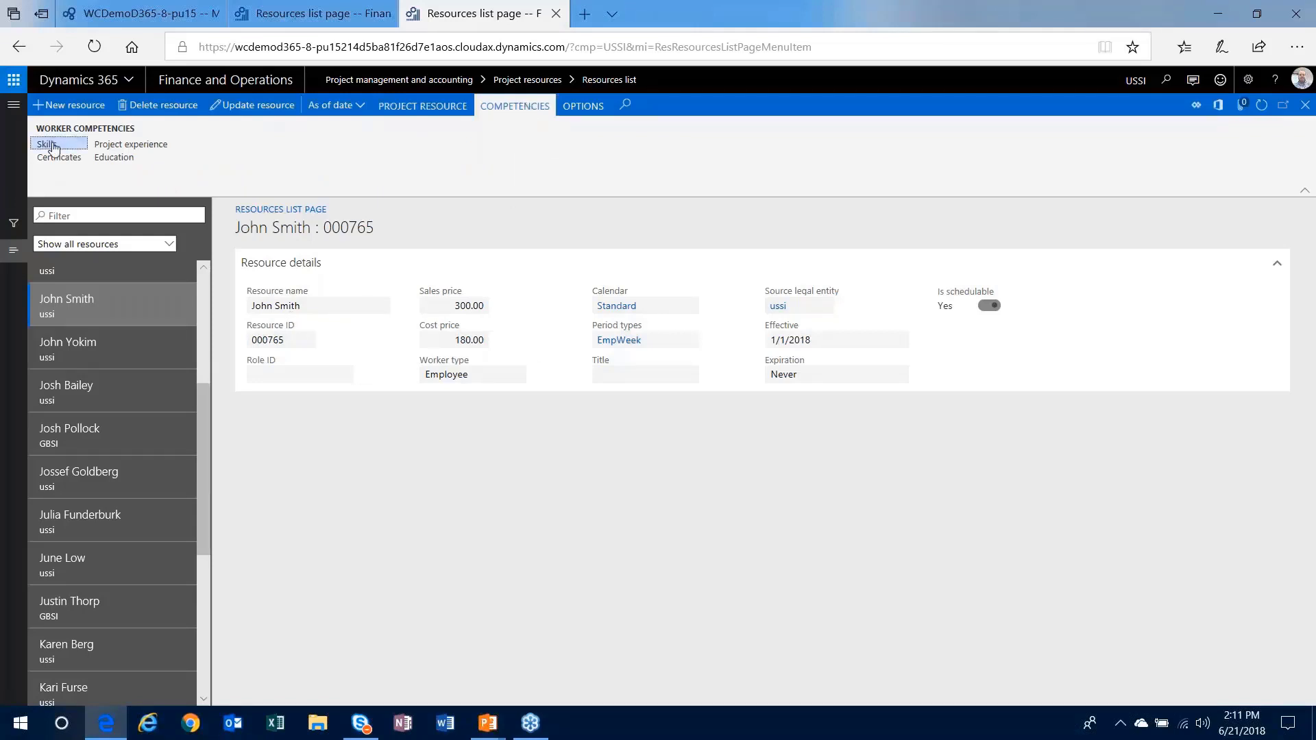
pyautogui.click(53, 146)
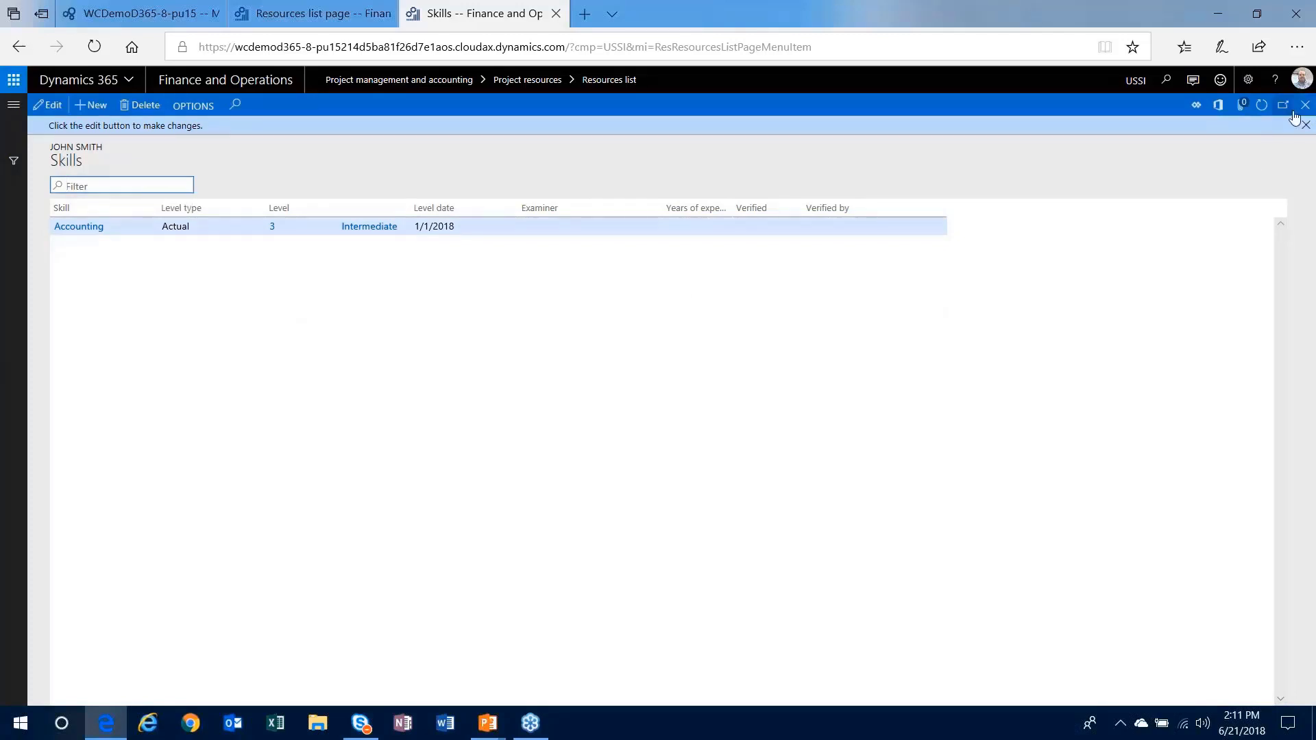
pyautogui.press('Escape')
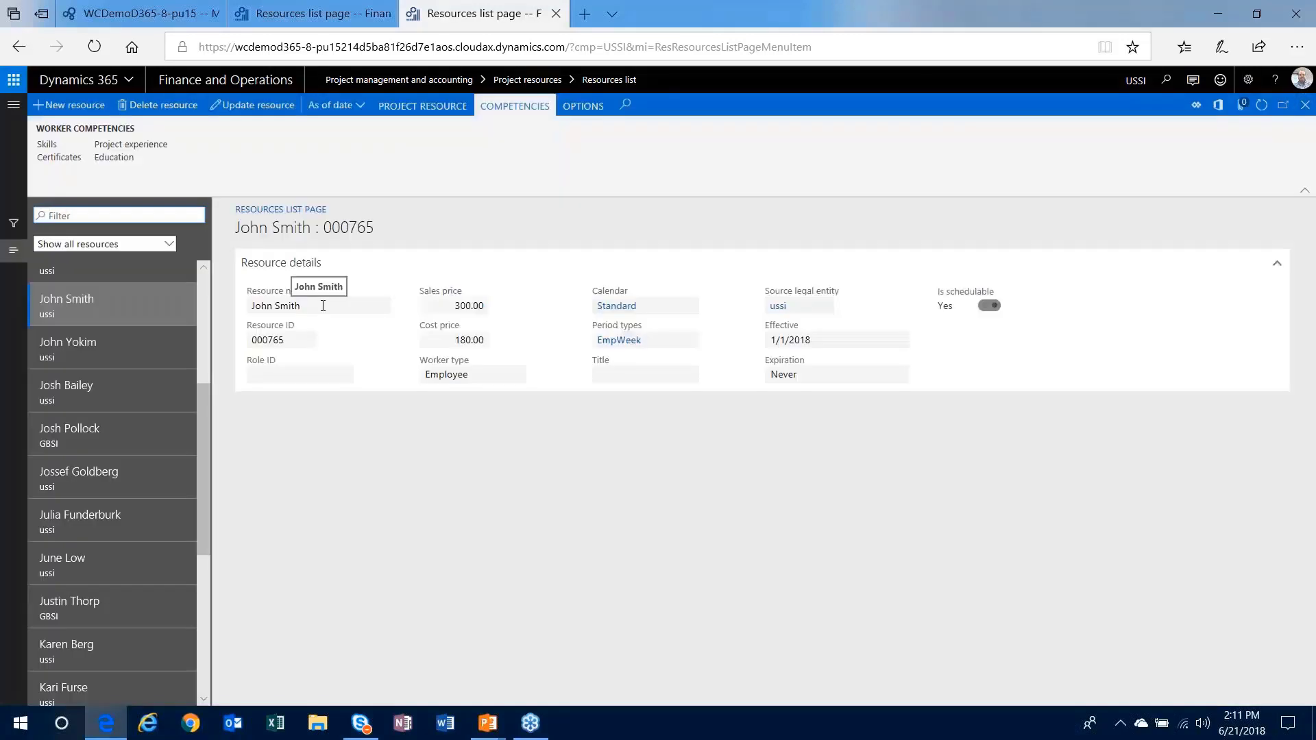